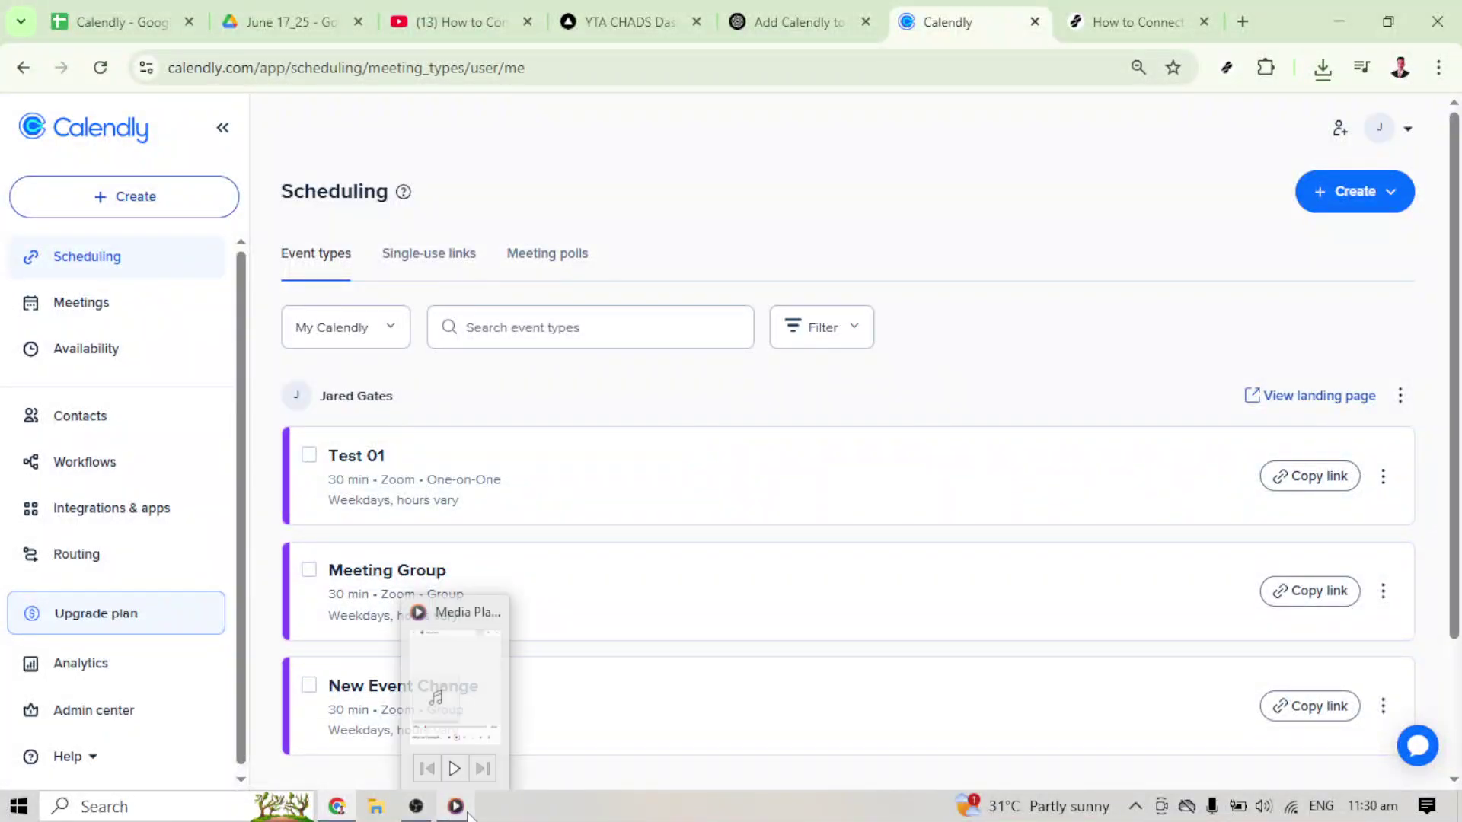
- Search the Integrations & apps catalogue for 'webhooks'
click(453, 766)
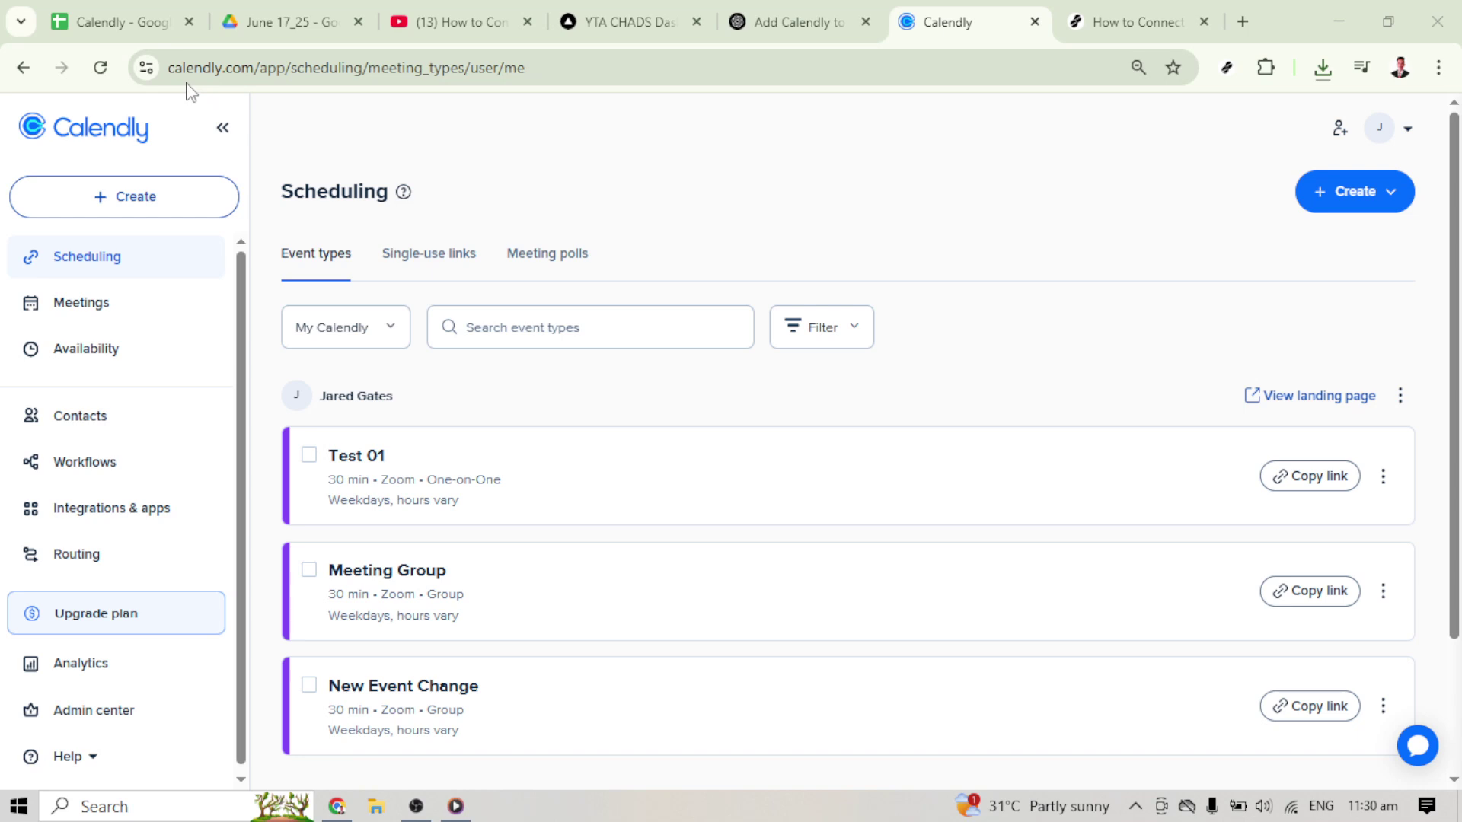
click(115, 520)
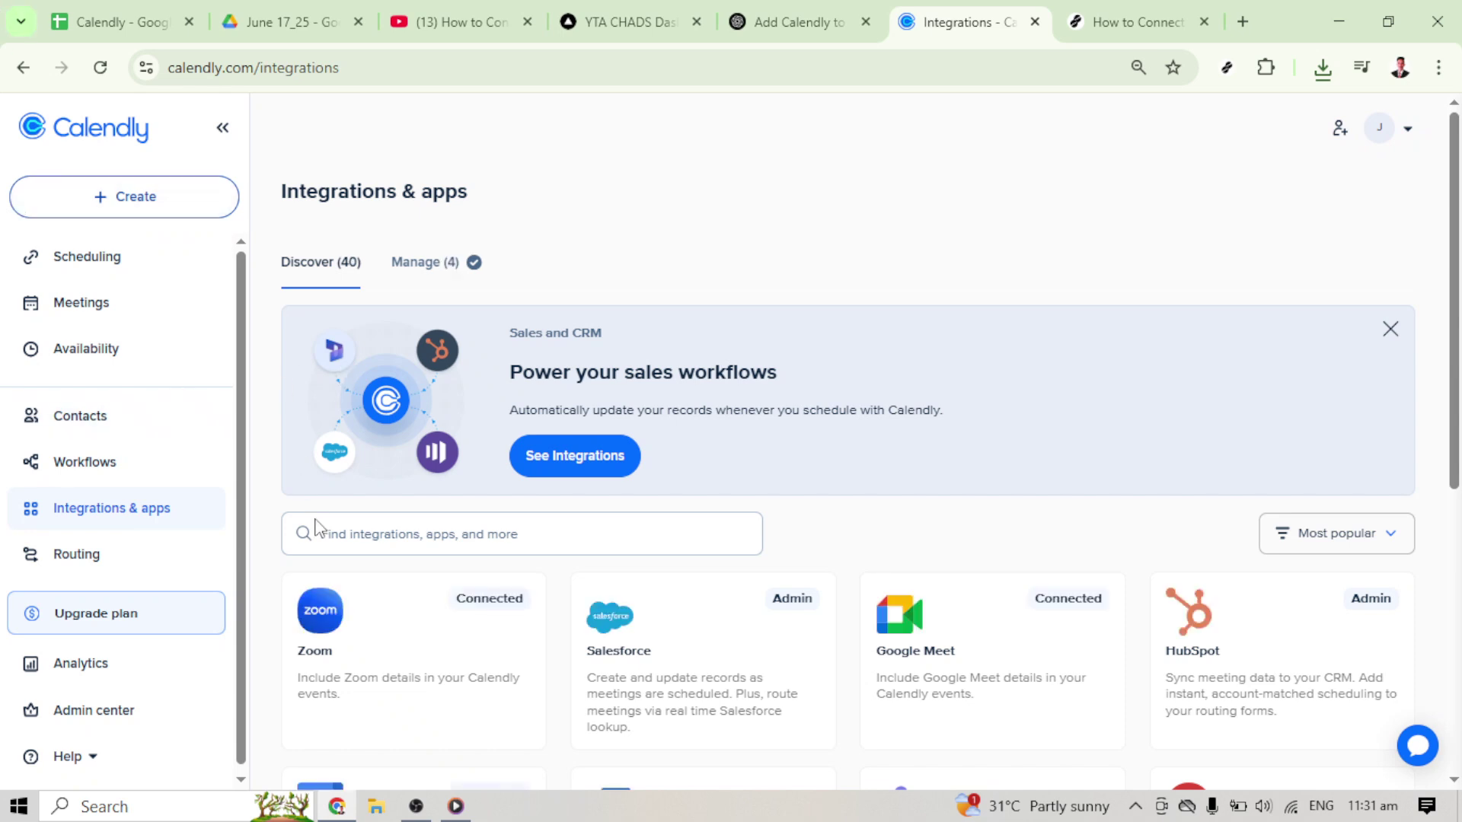
click(361, 535)
text(w)
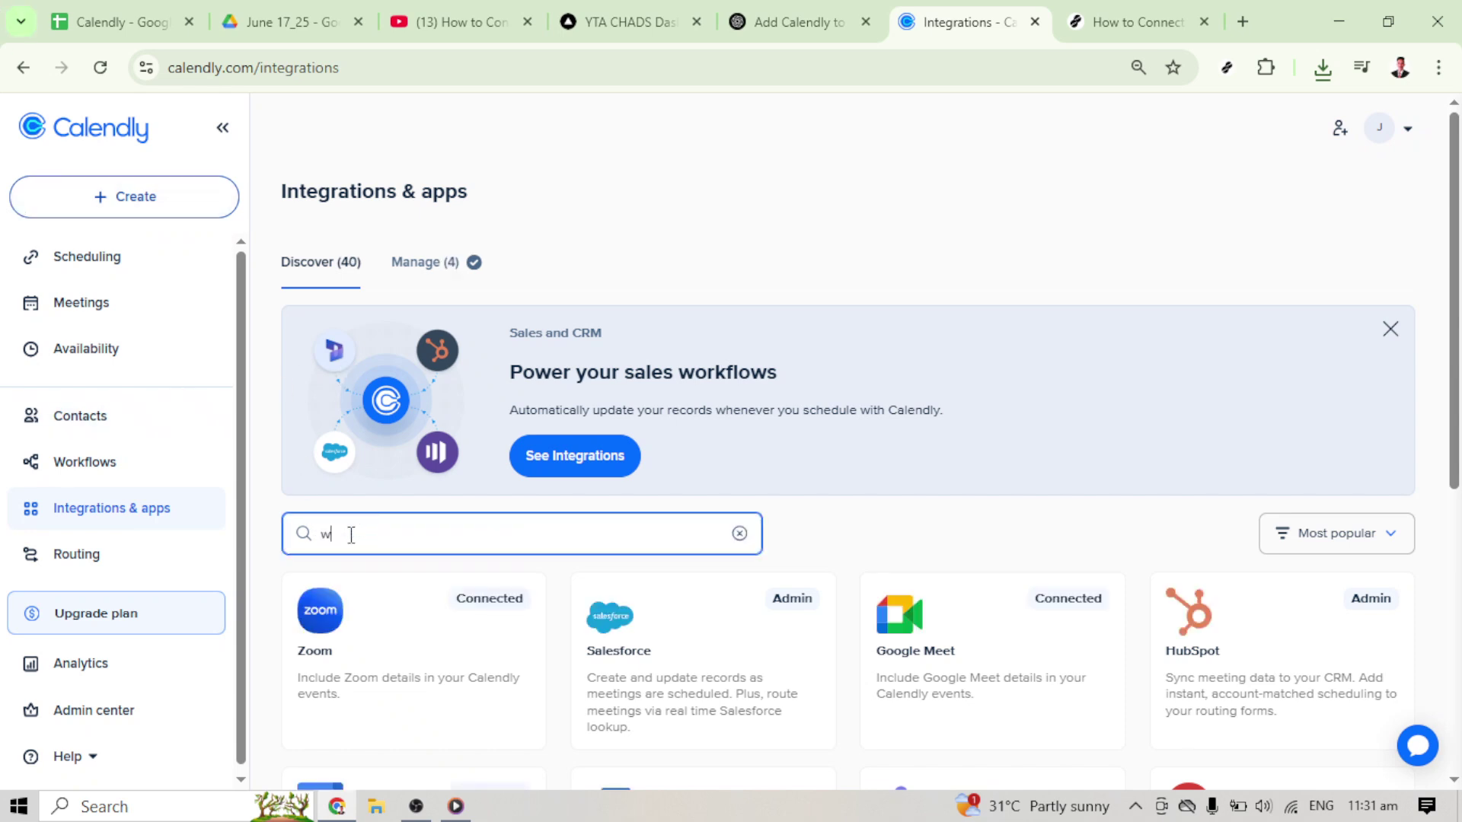
text(ebhooks)
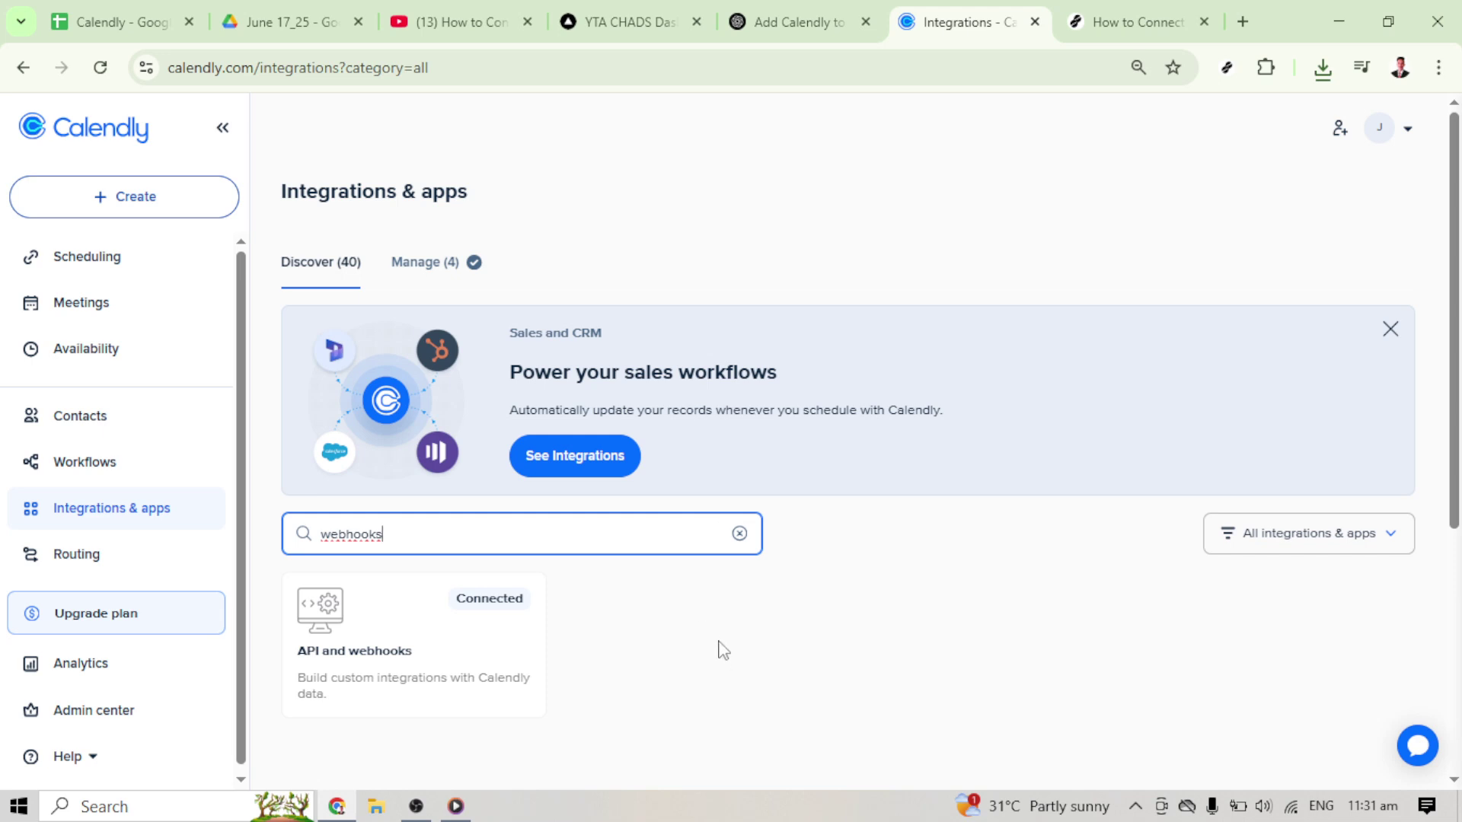
- Open the API and webhooks card to see the existing 'Jared' personal access token
click(412, 639)
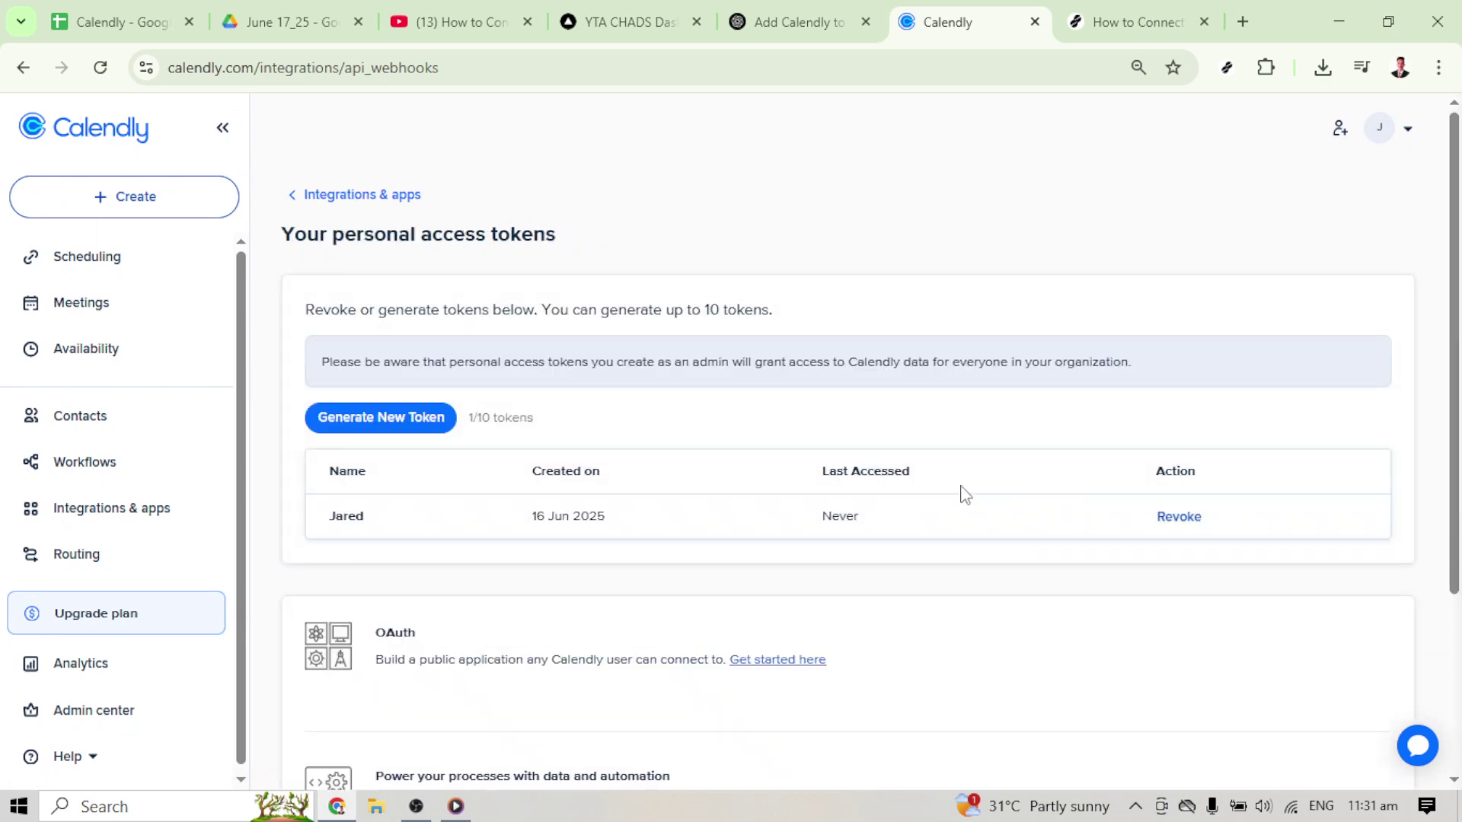
scroll(995, 457, down, 3)
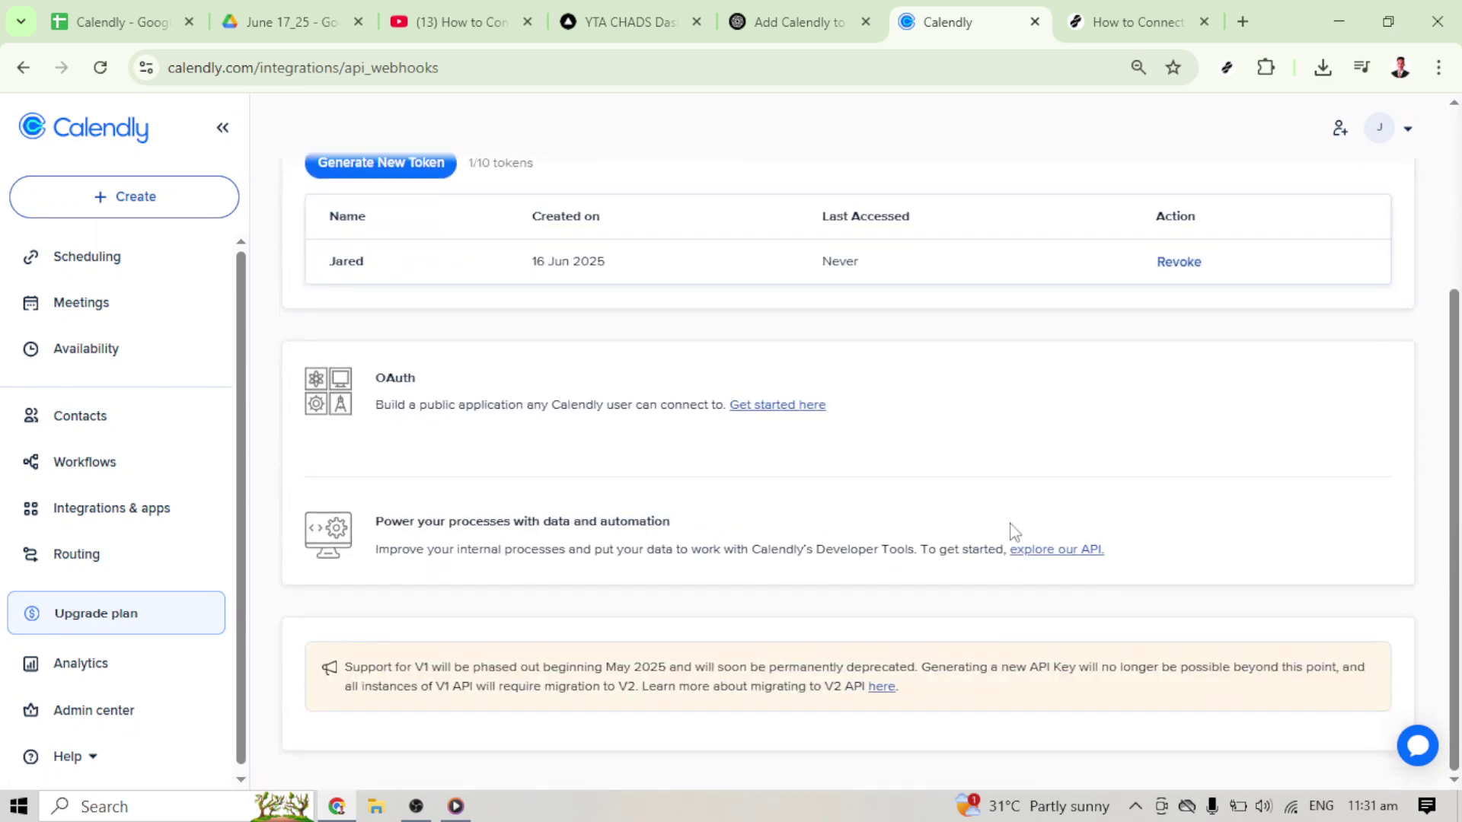
scroll(1010, 534, up, 3)
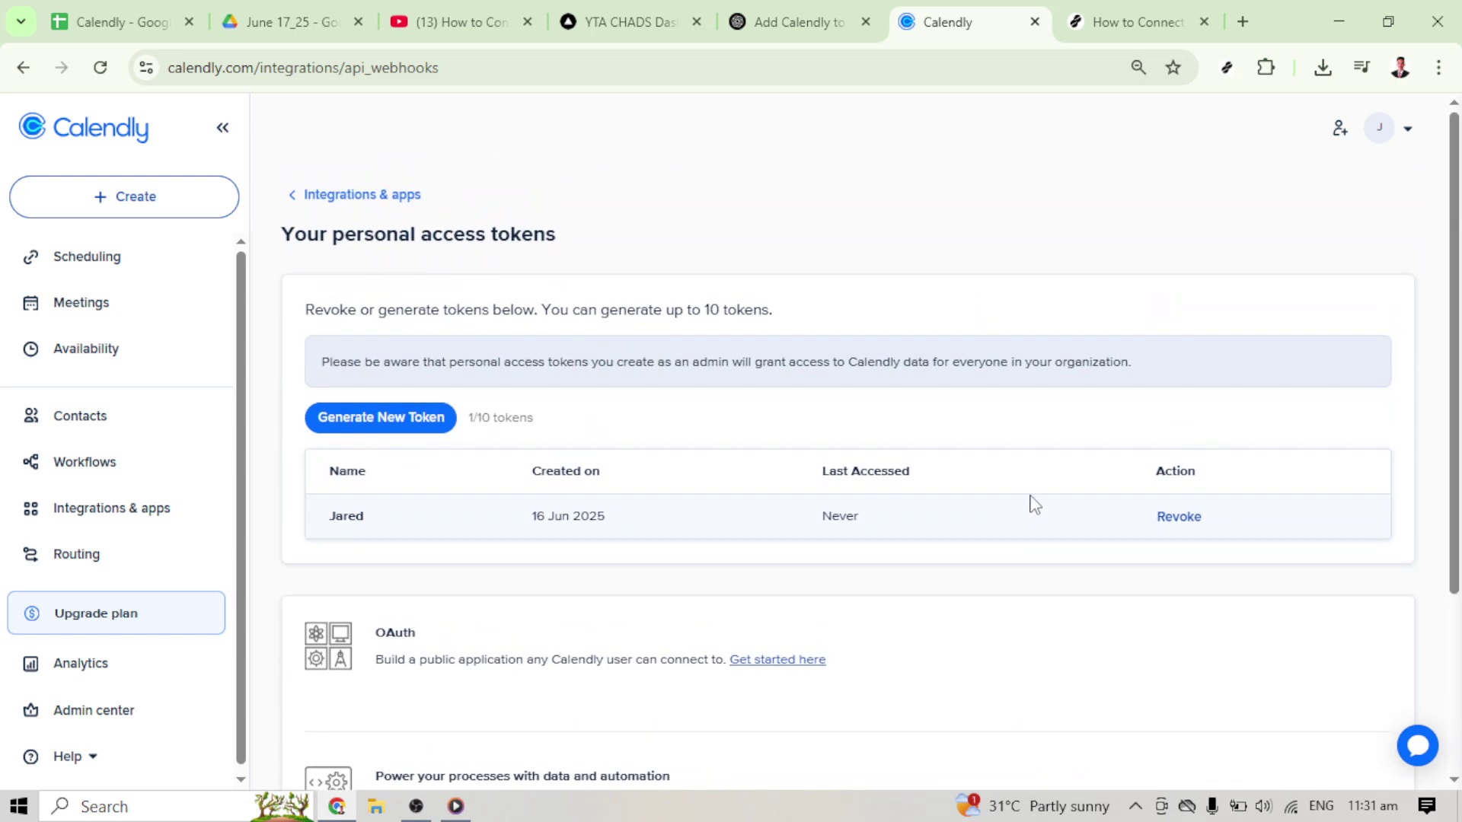
scroll(1102, 366, down, 3)
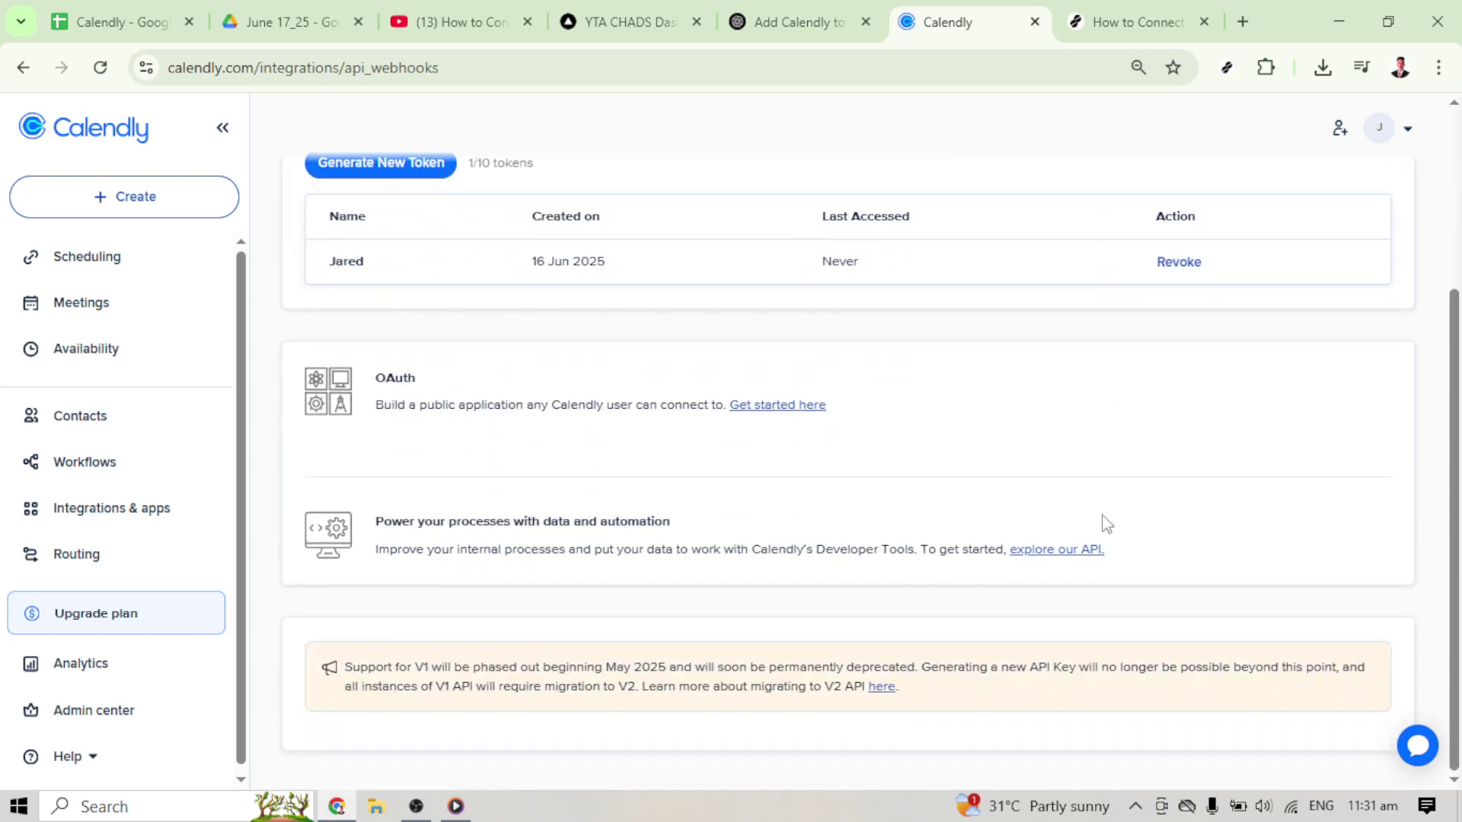
scroll(1098, 516, up, 3)
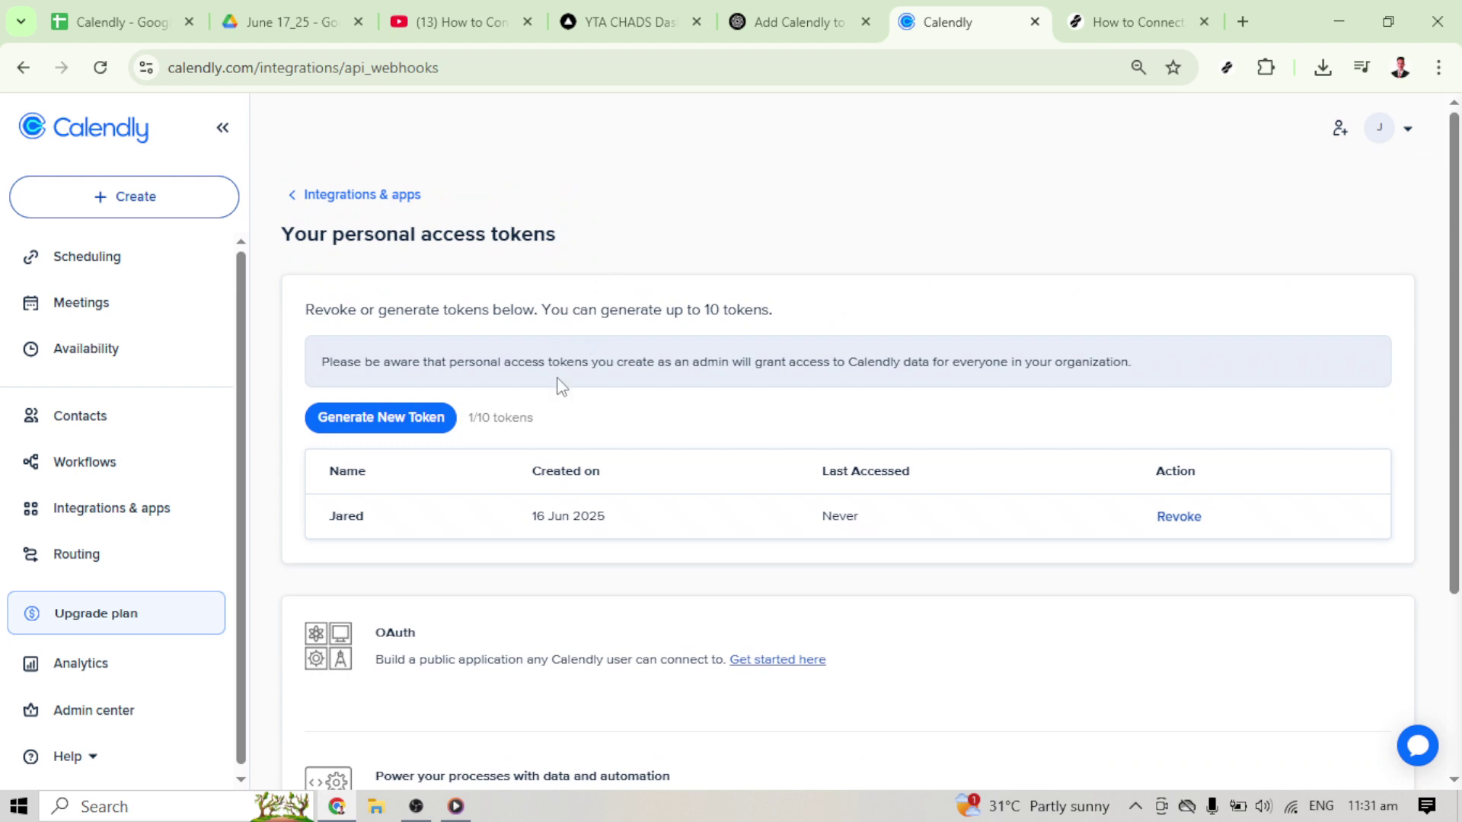
scroll(659, 496, down, 1)
scroll(643, 560, down, 1)
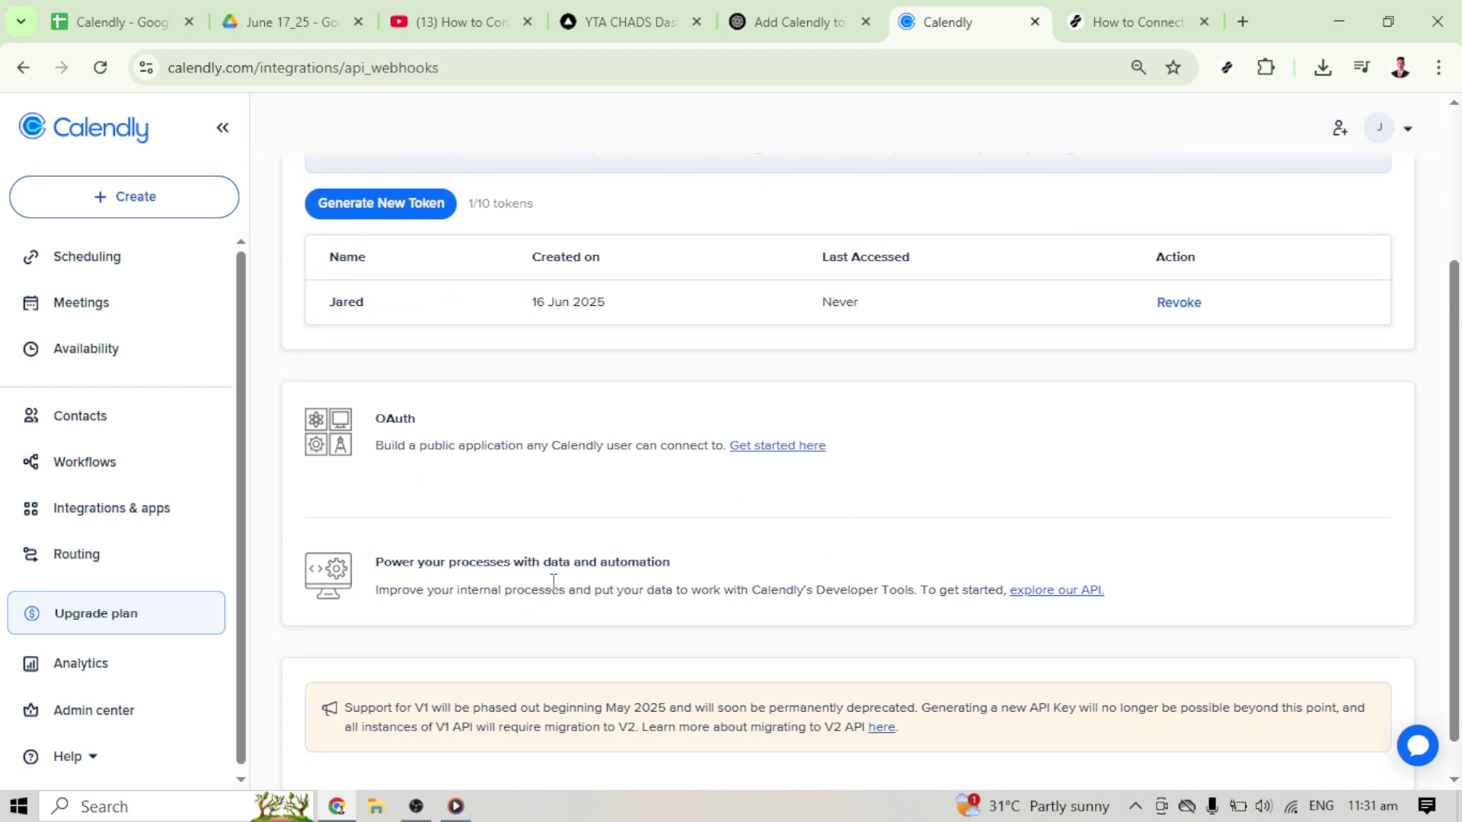
scroll(1038, 544, up, 1)
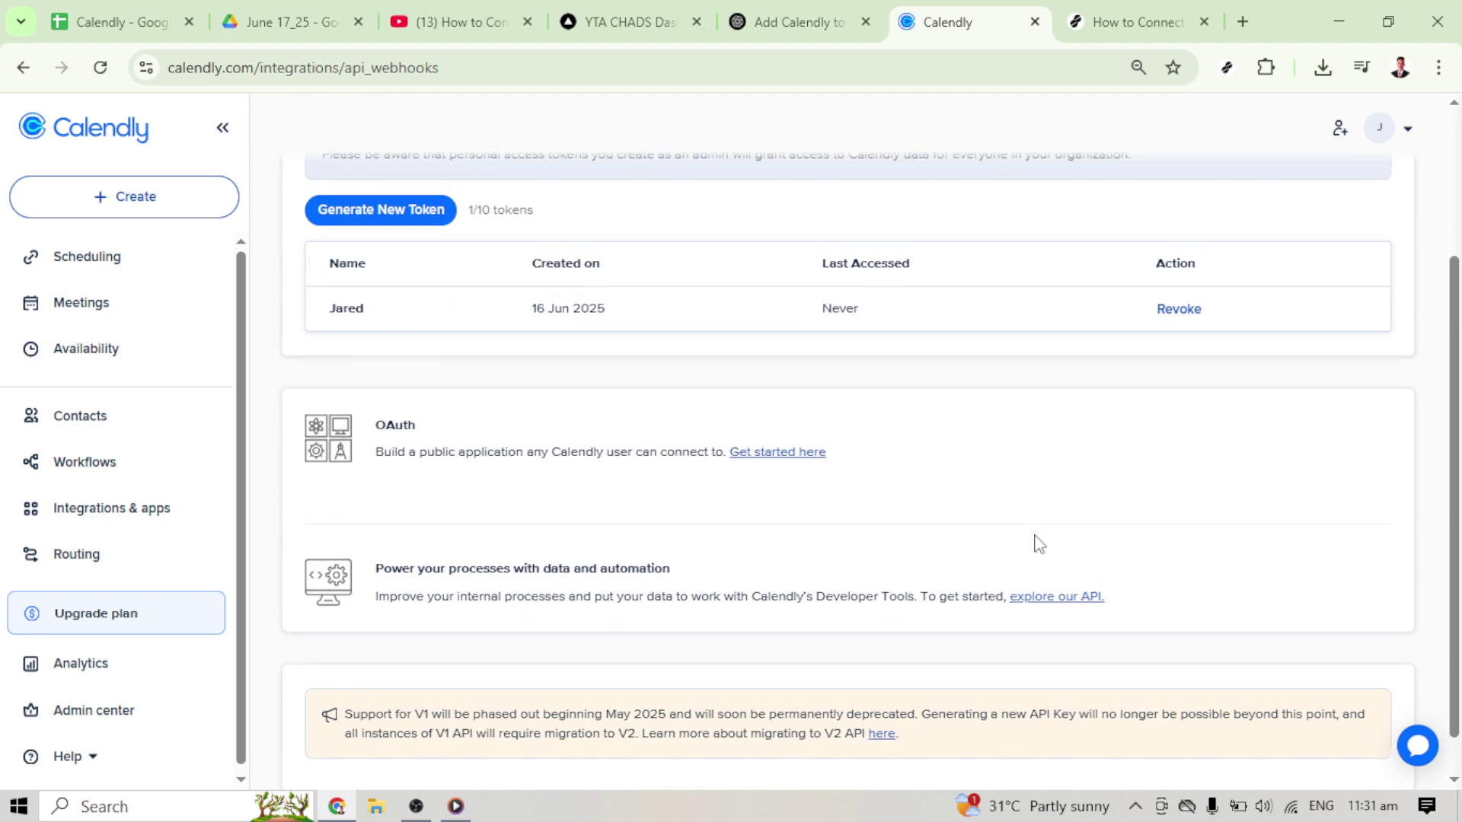
scroll(1038, 544, up, 2)
scroll(1085, 378, down, 1)
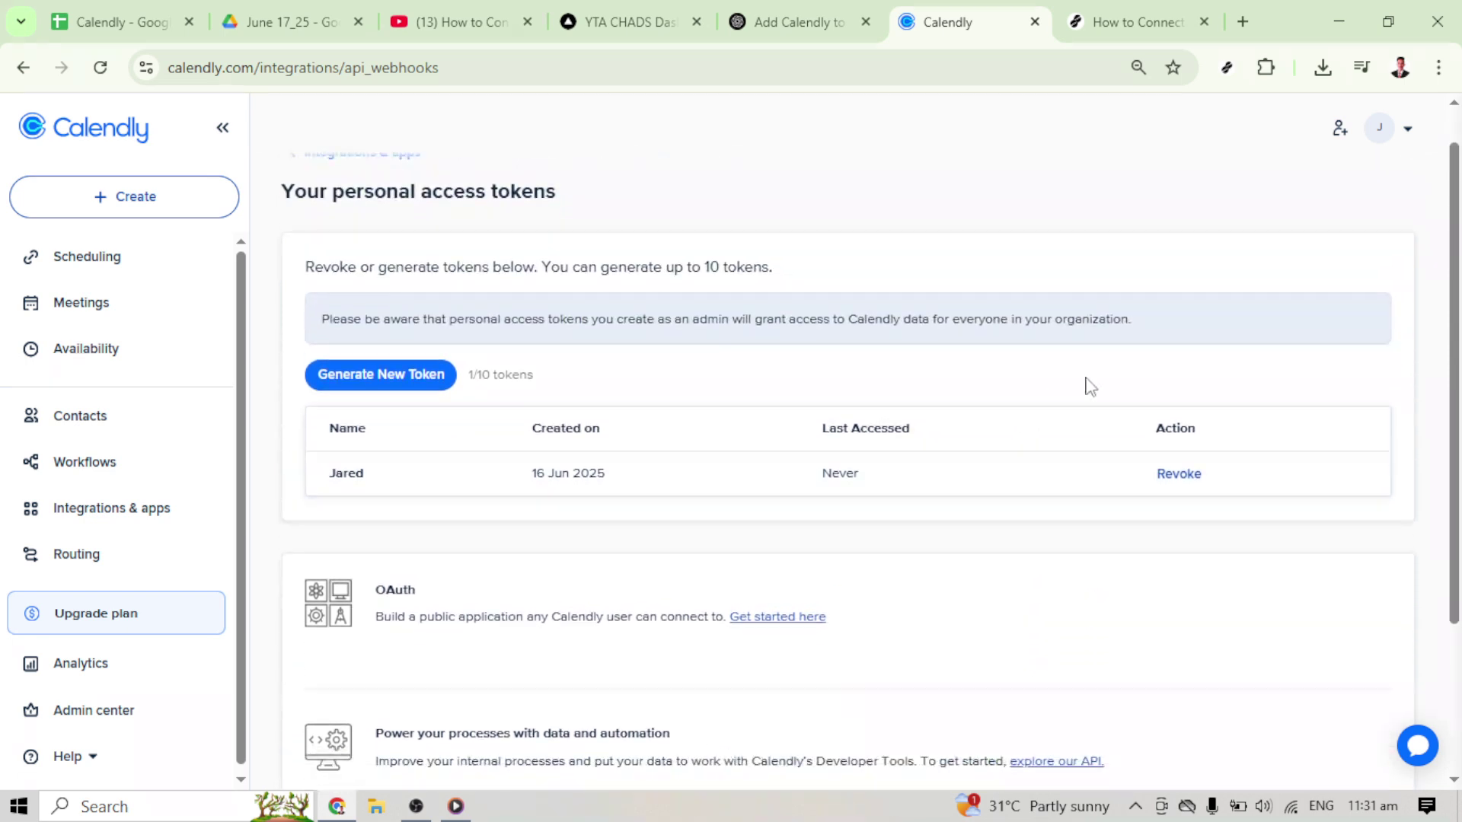
scroll(1091, 394, down, 1)
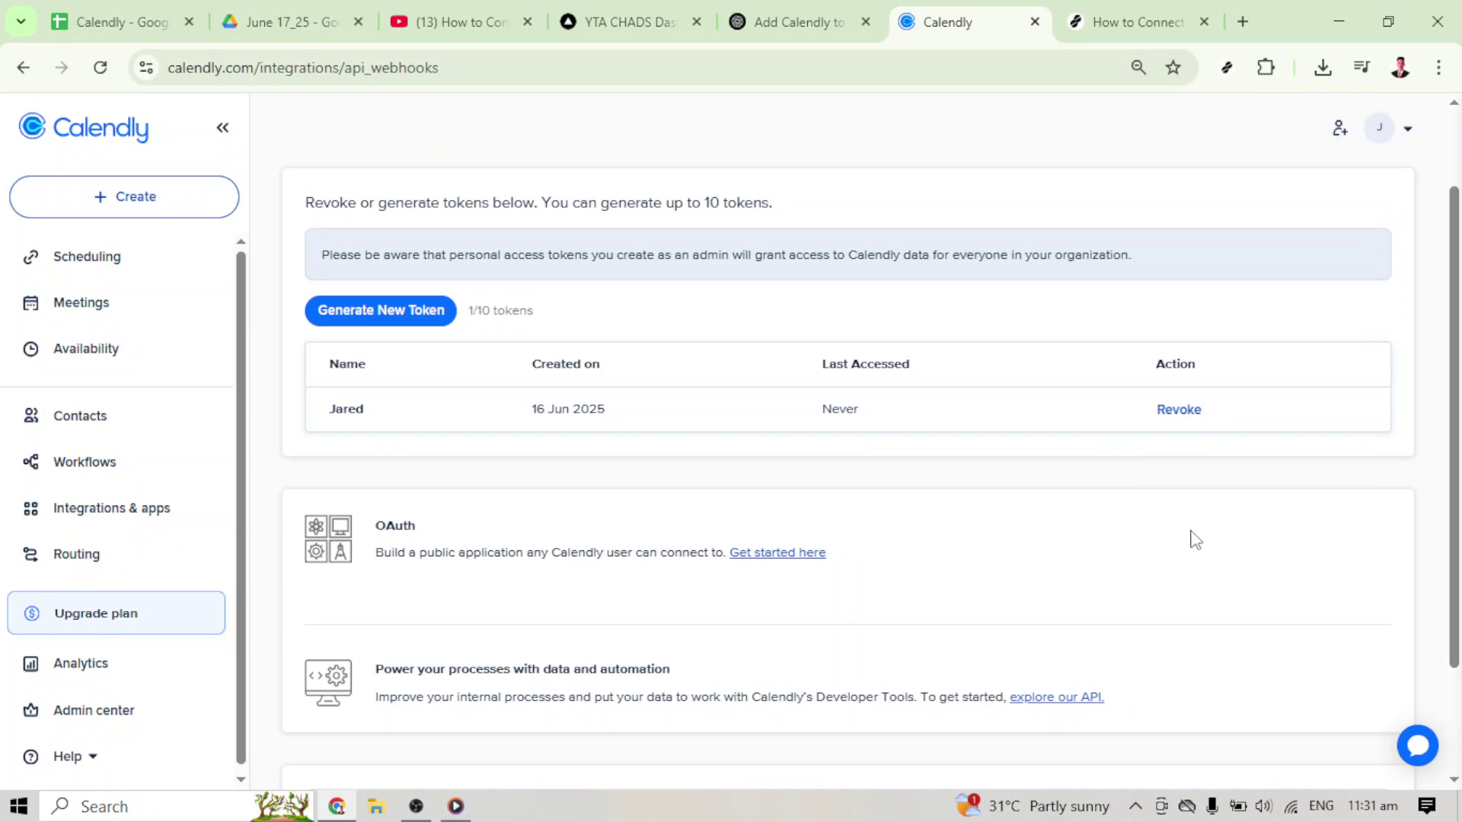
scroll(1193, 537, down, 2)
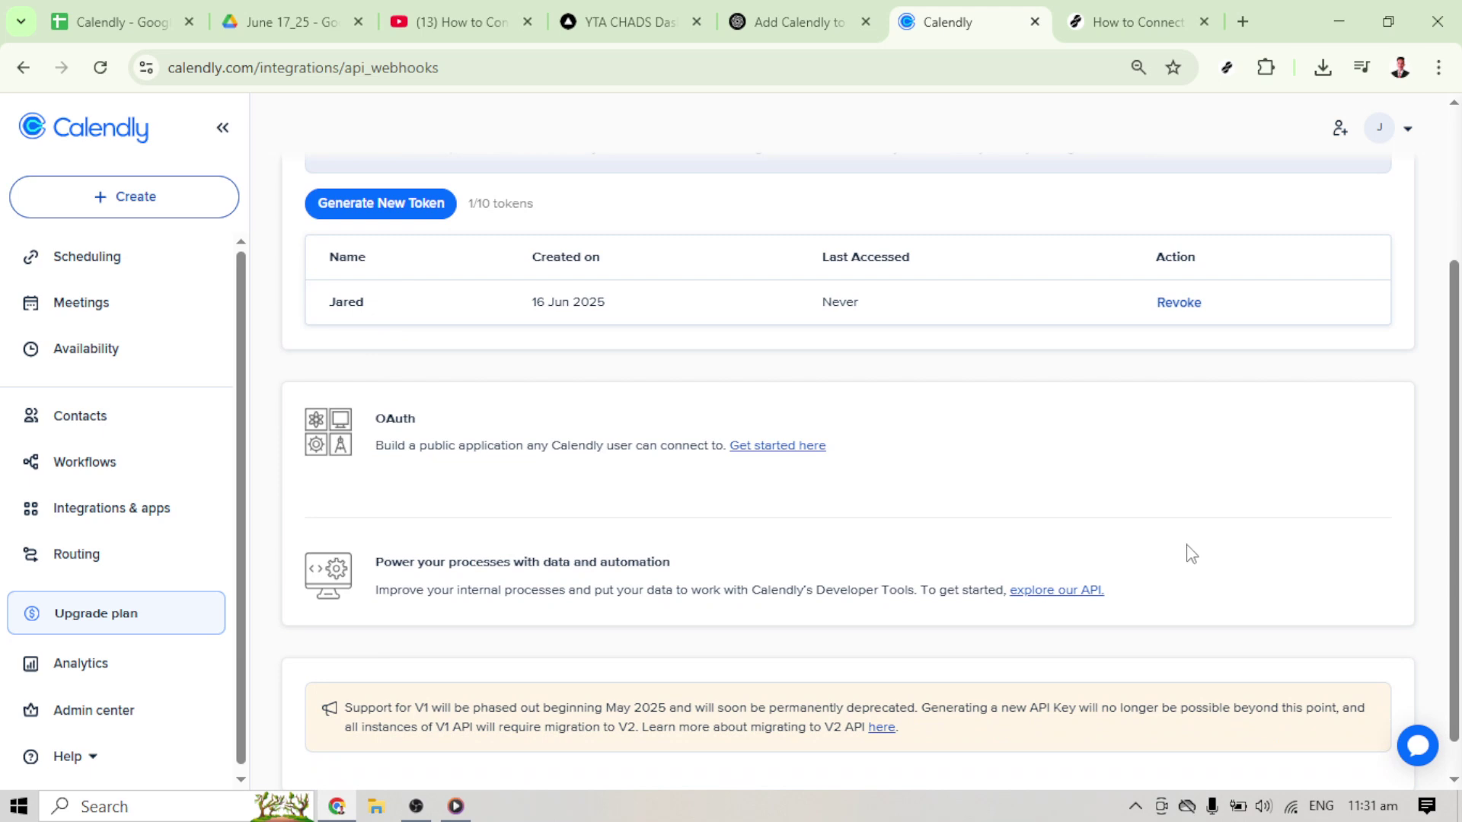
scroll(1189, 553, up, 2)
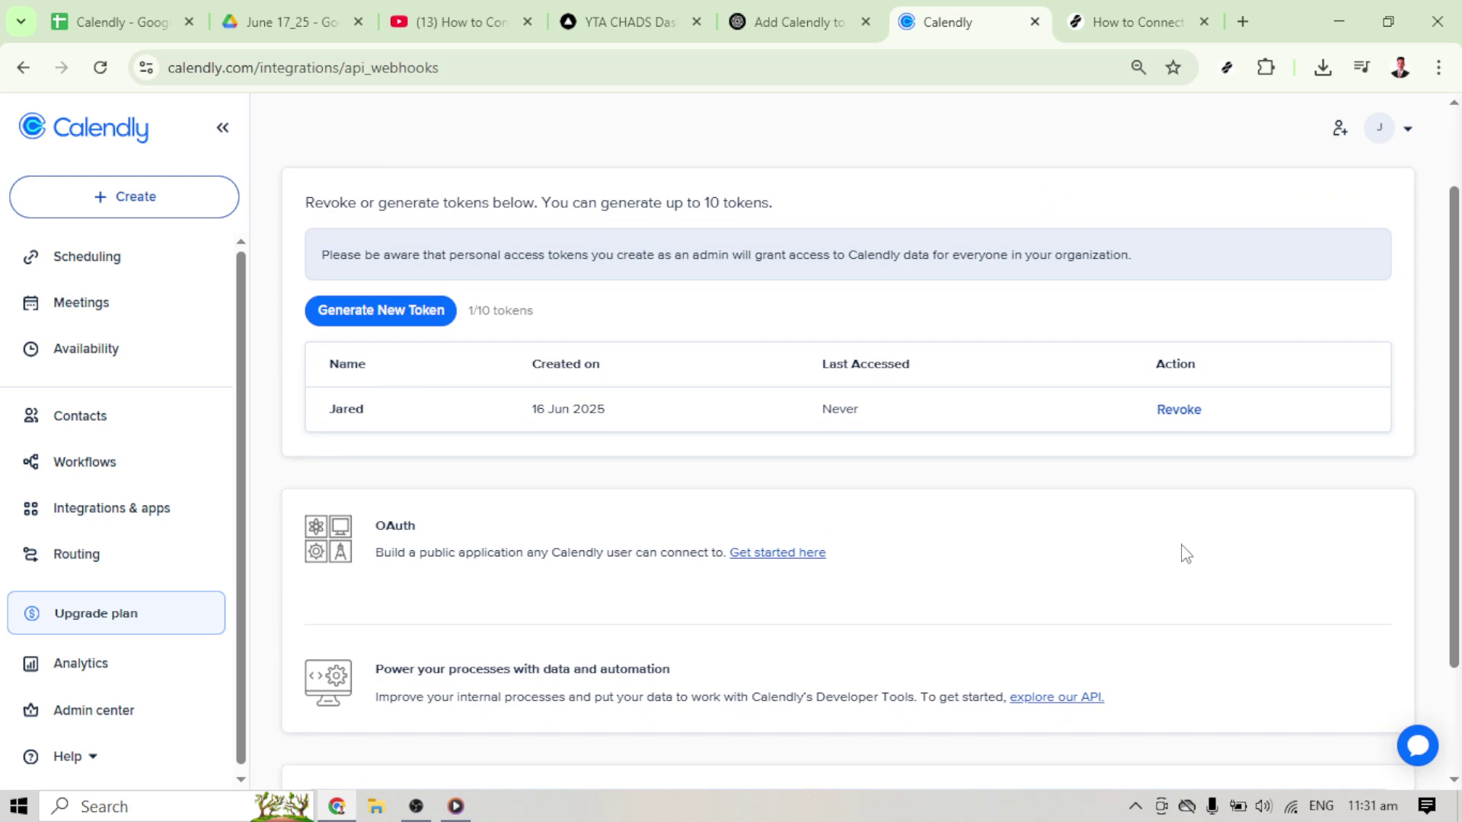